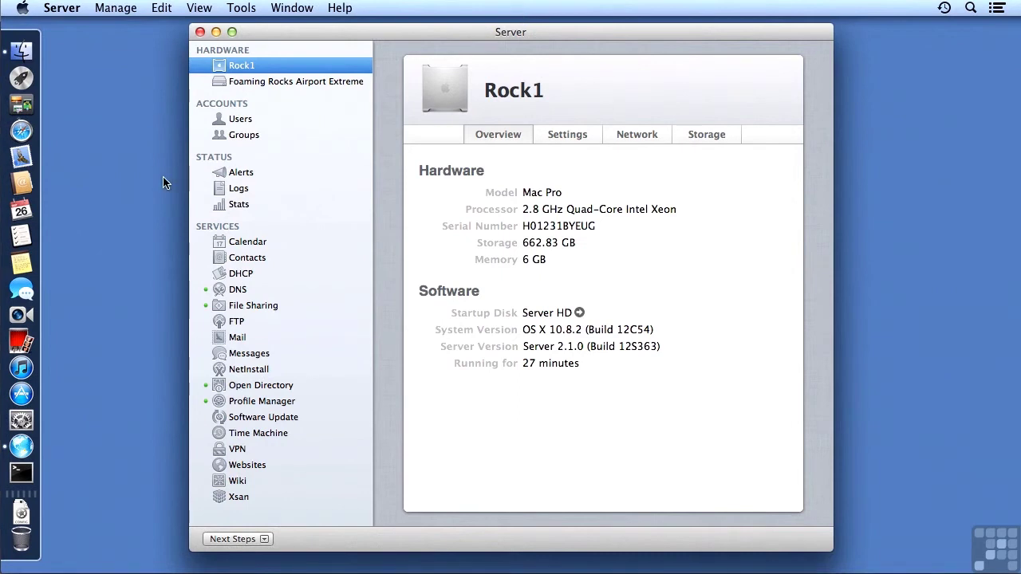
- Select the Users share point in File Sharing and bring up its gear actions menu
{"action": "left_click", "coordinate": [234, 304]}
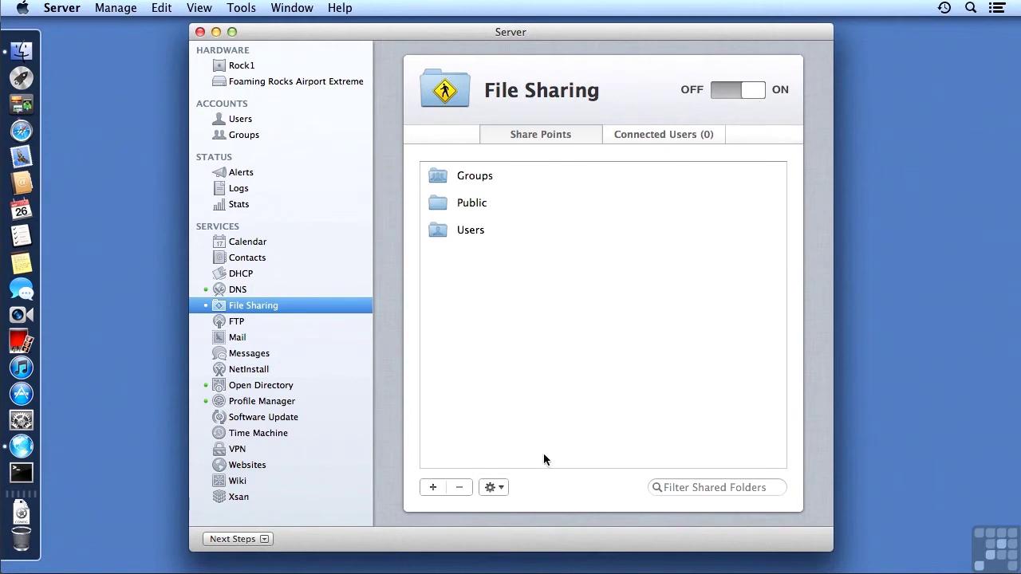
{"action": "left_click", "coordinate": [439, 231]}
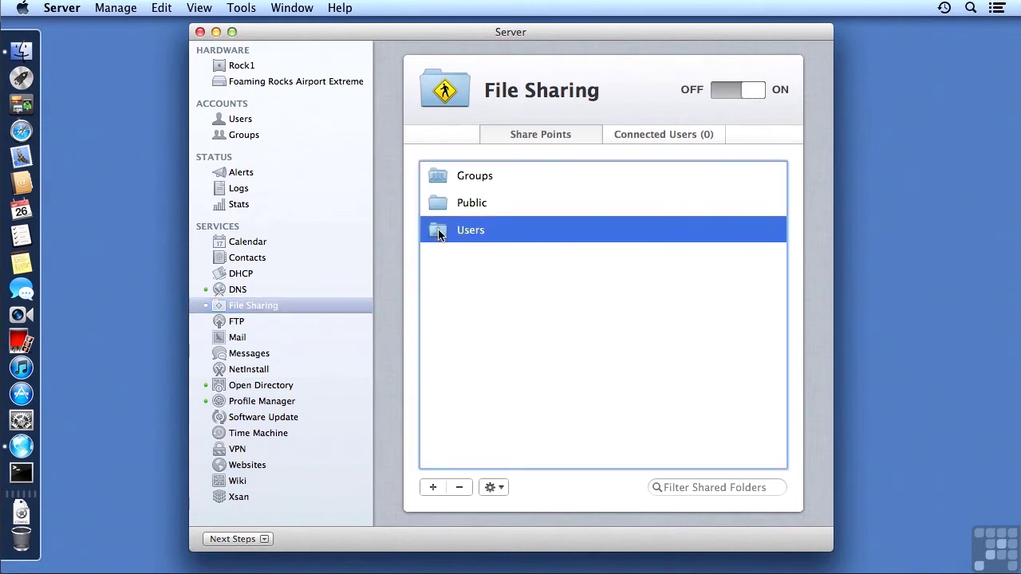
{"action": "left_click", "coordinate": [492, 488]}
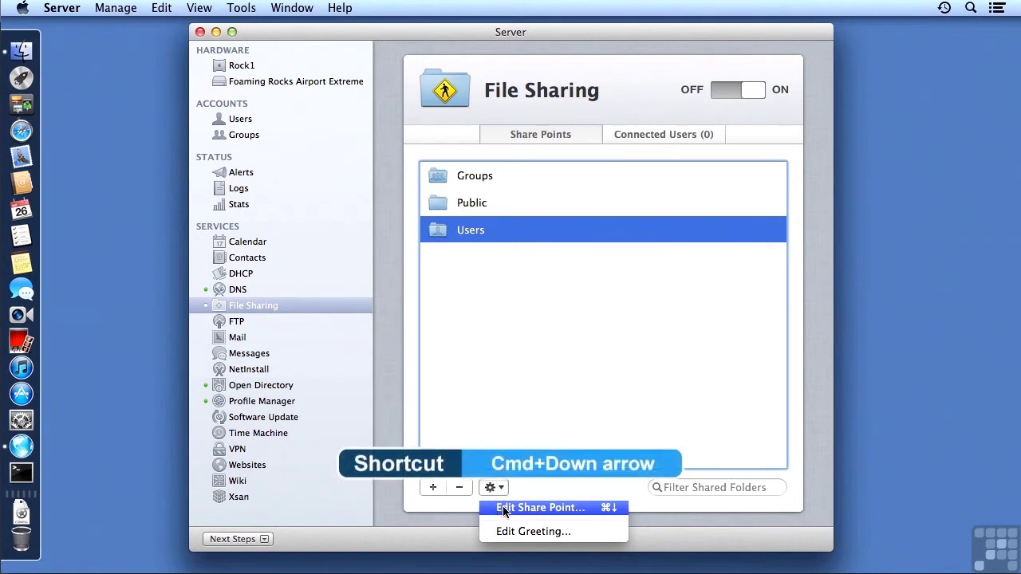
- Edit the Users share point and add the Employees group to its access list
{"action": "left_click", "coordinate": [509, 507]}
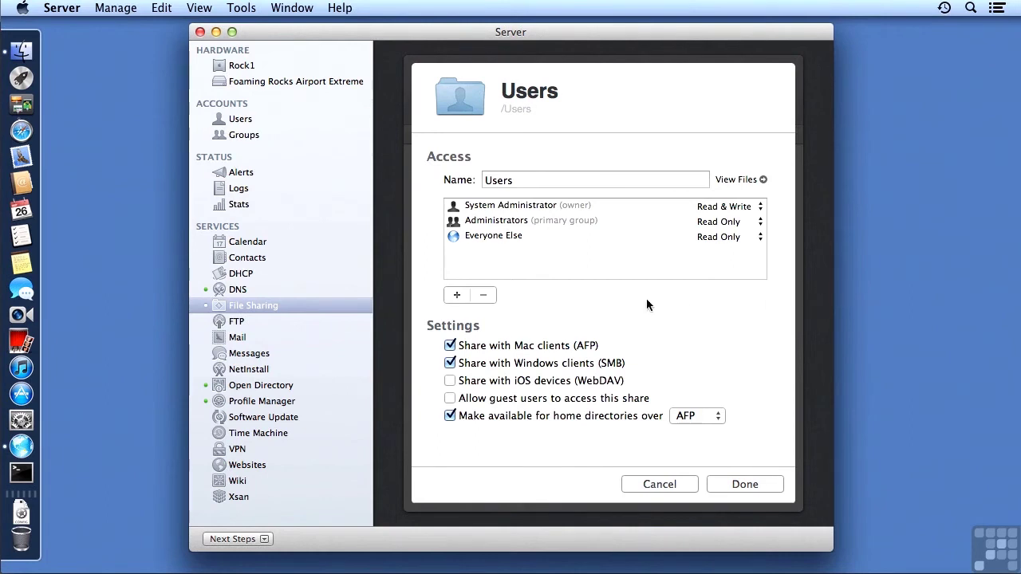
{"action": "left_click", "coordinate": [457, 295]}
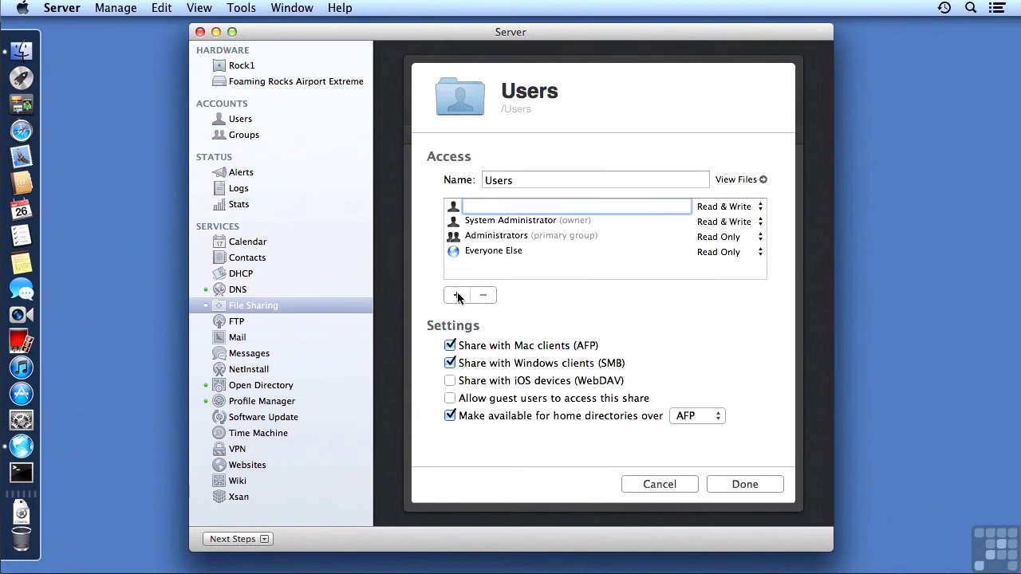
{"action": "type", "text": "emp"}
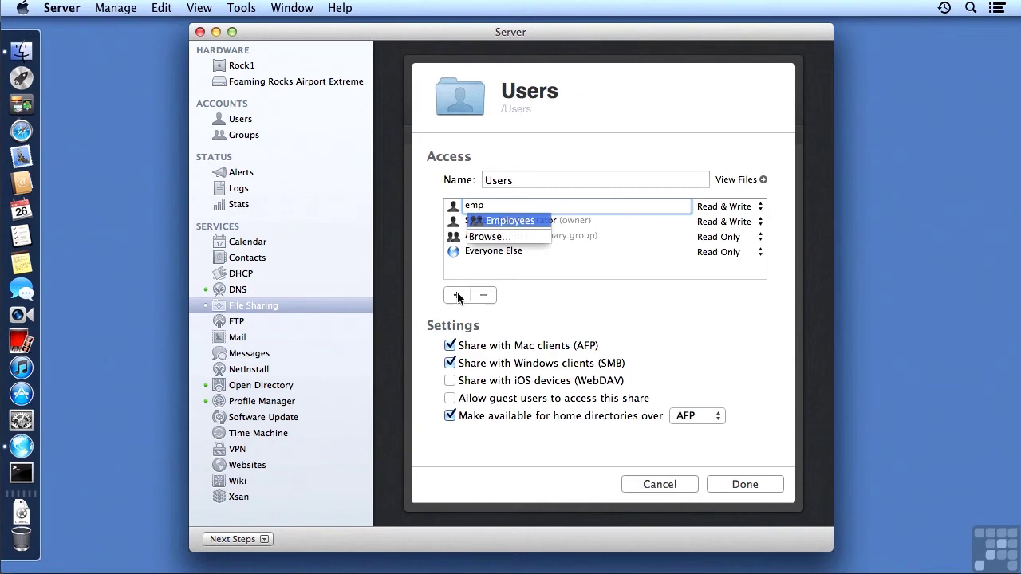
{"action": "key", "text": "Return"}
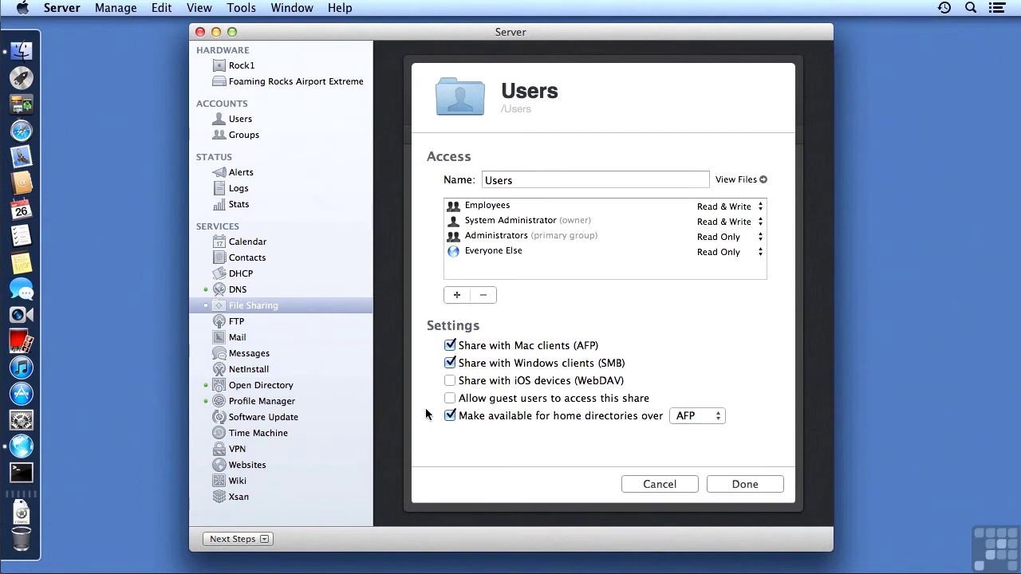
- Tick WebDAV and guest access, keep AFP for home directories, then cancel the editor
{"action": "left_click", "coordinate": [450, 381]}
{"action": "left_click", "coordinate": [450, 399]}
{"action": "left_click", "coordinate": [705, 419]}
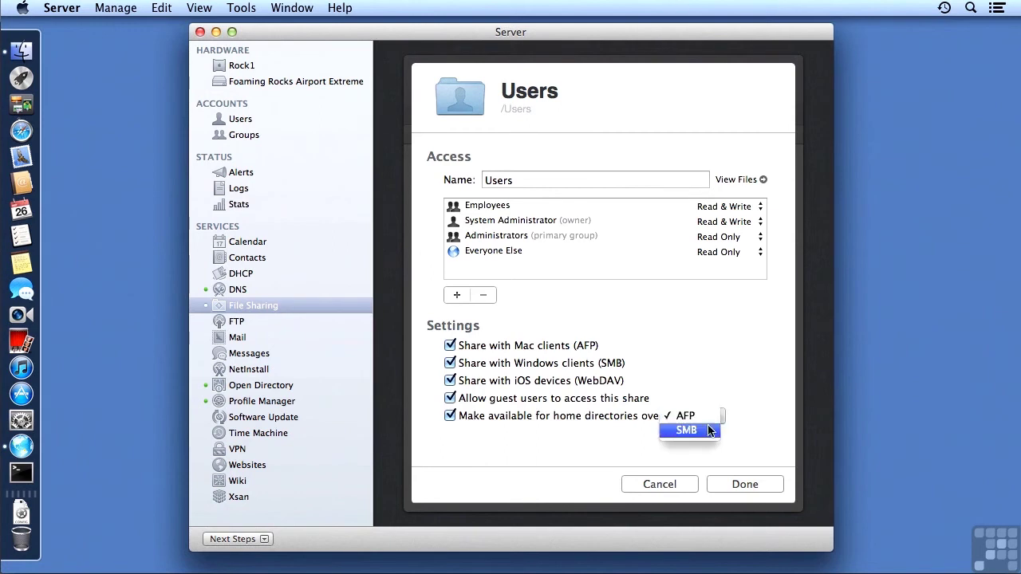
{"action": "left_click", "coordinate": [749, 447]}
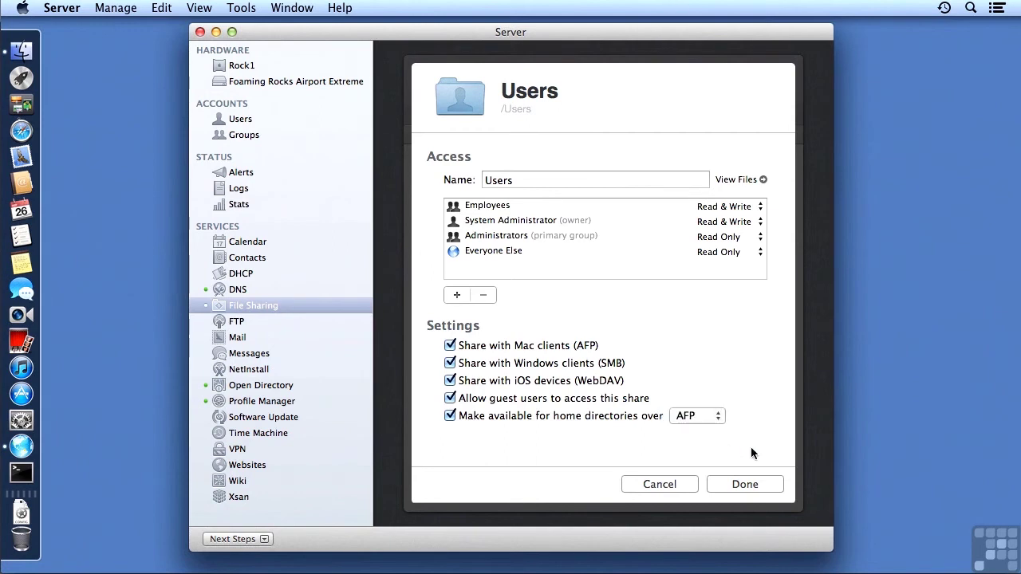
{"action": "left_click", "coordinate": [664, 482]}
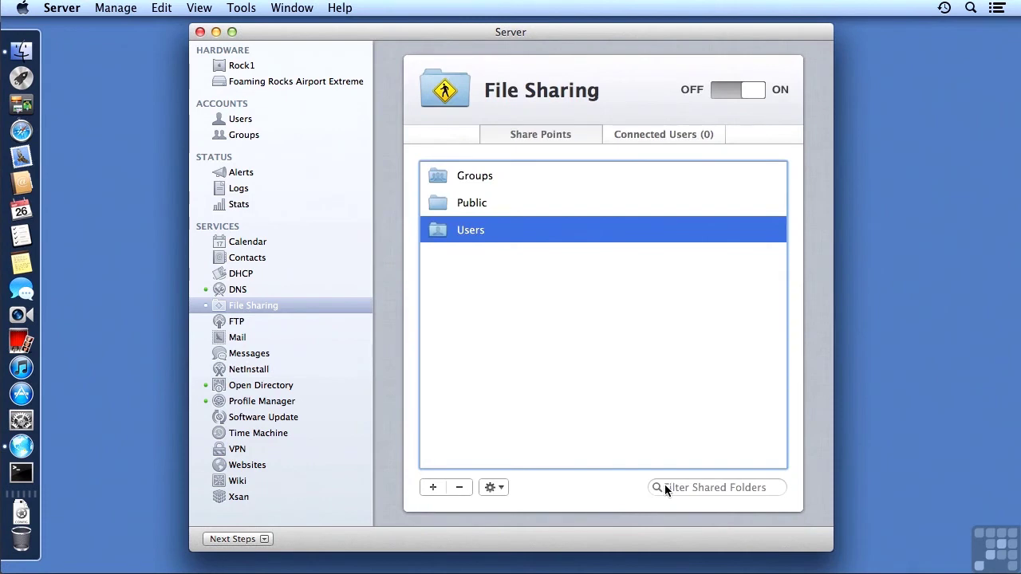
{"action": "left_click", "coordinate": [477, 204]}
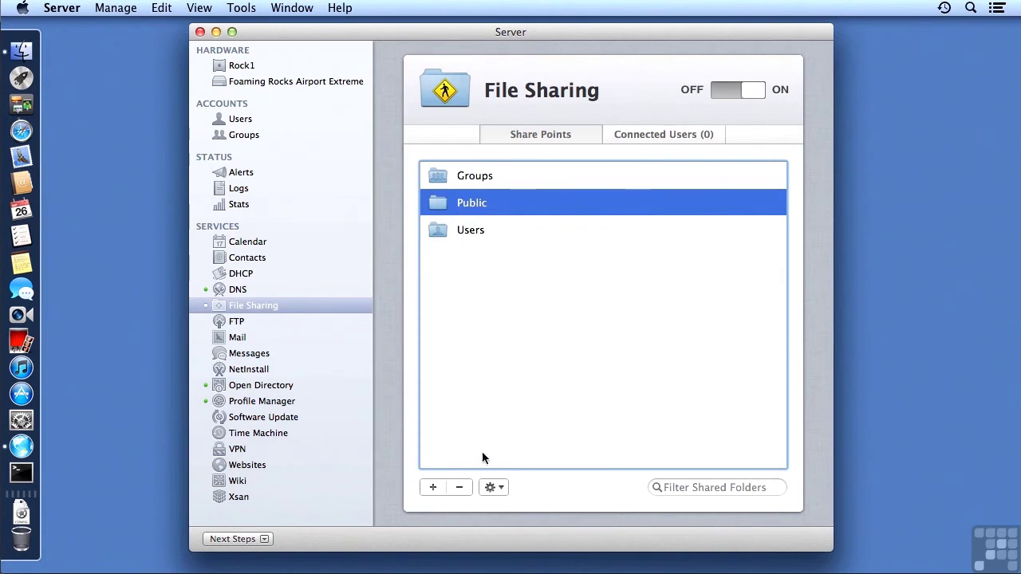
{"action": "left_click", "coordinate": [489, 487]}
{"action": "left_click", "coordinate": [498, 508]}
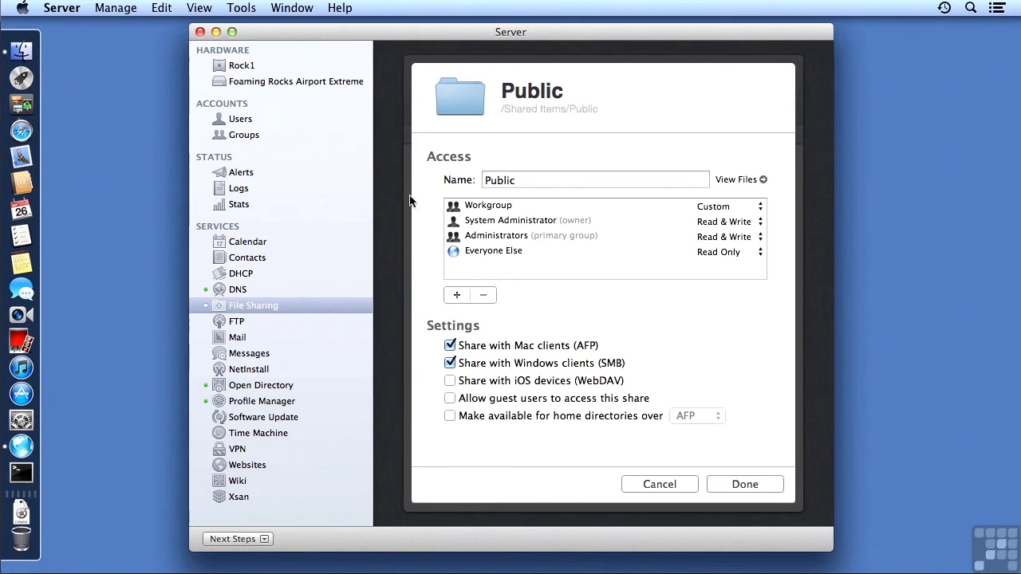
{"action": "left_click", "coordinate": [490, 209]}
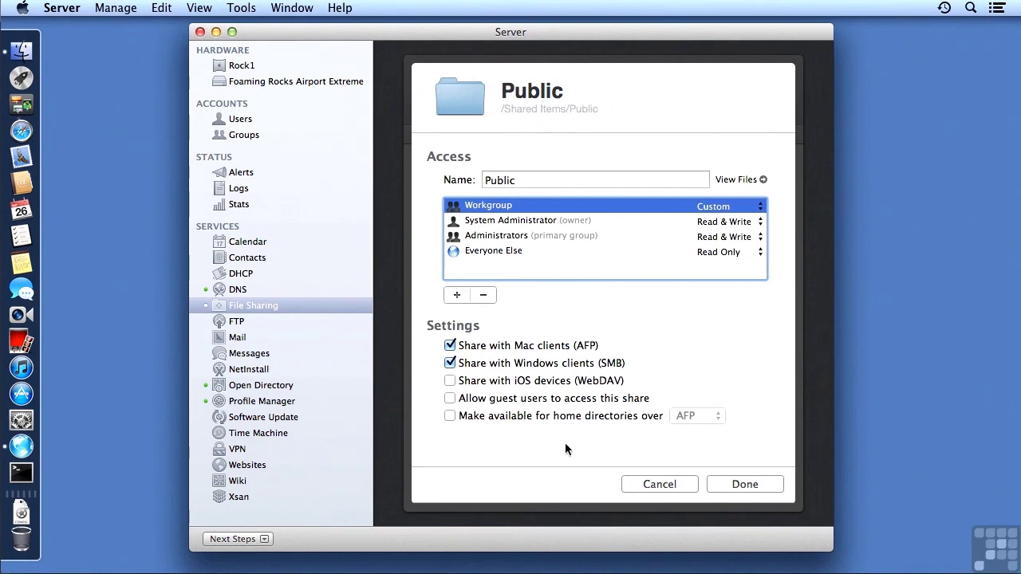
{"action": "left_click", "coordinate": [627, 483]}
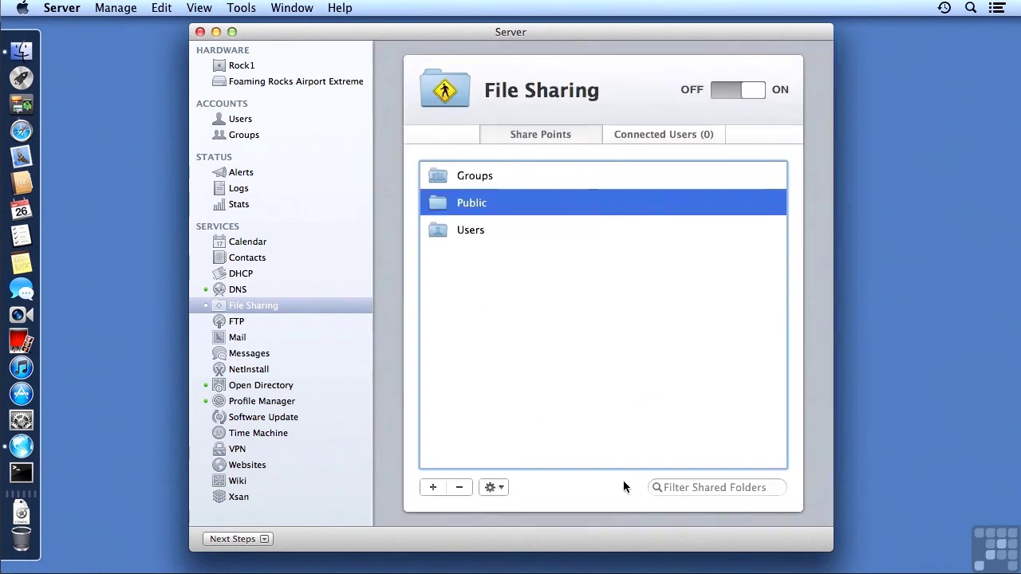
- In Rock1's Storage tab, expand Server HD and Shared Items, then select the Public folder
{"action": "left_click", "coordinate": [243, 67]}
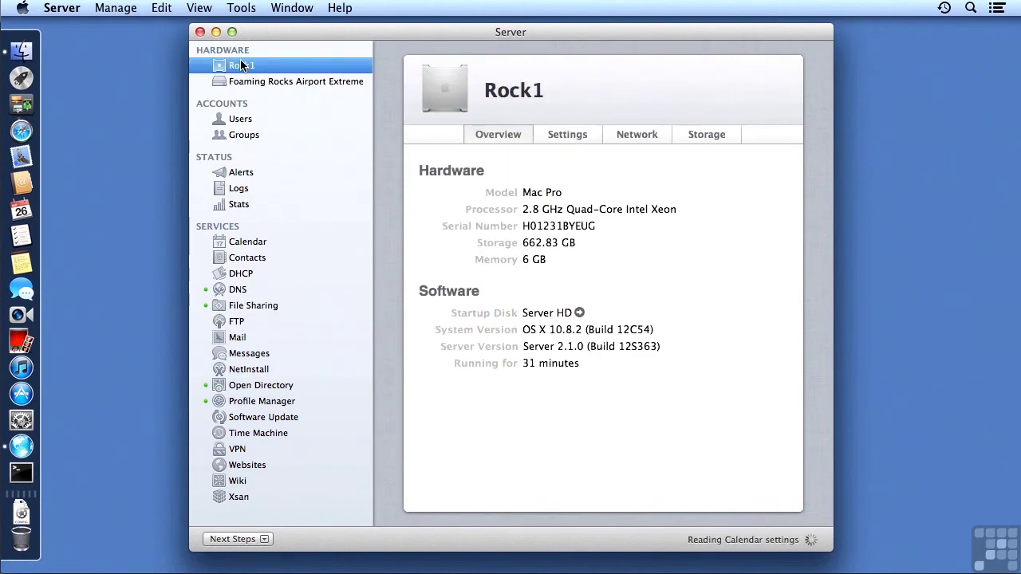
{"action": "left_click", "coordinate": [694, 131]}
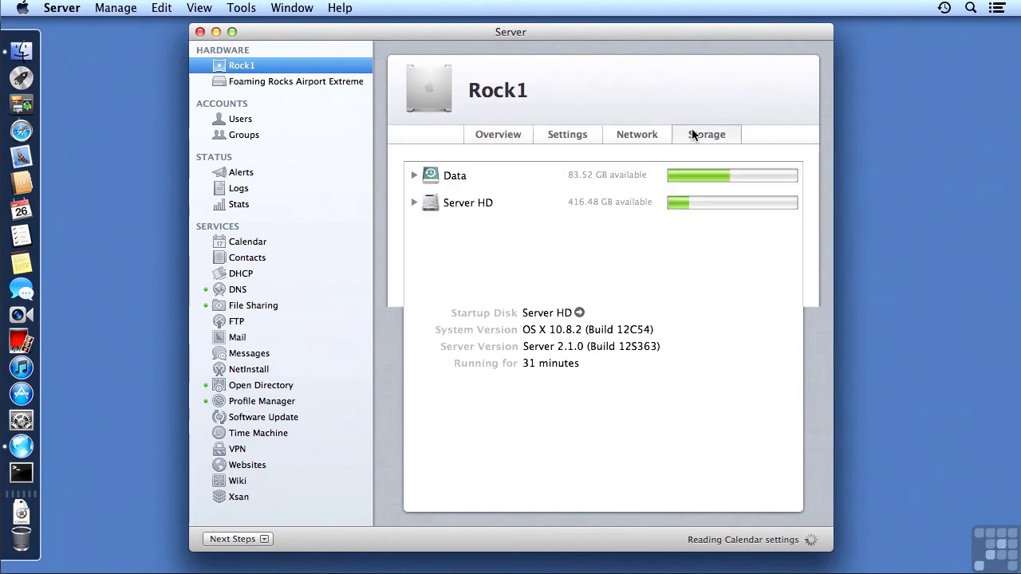
{"action": "left_click", "coordinate": [429, 202]}
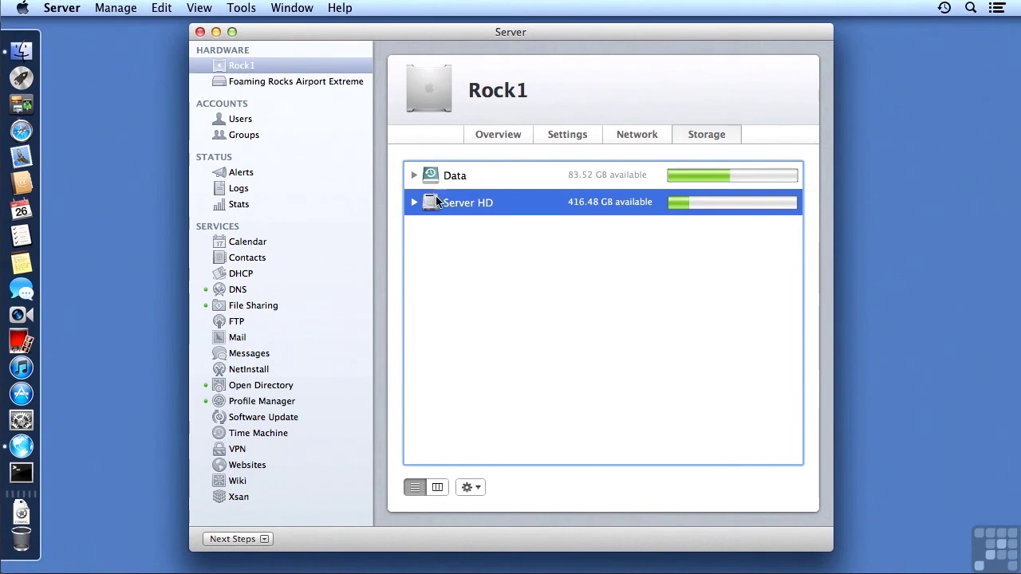
{"action": "left_click", "coordinate": [414, 203]}
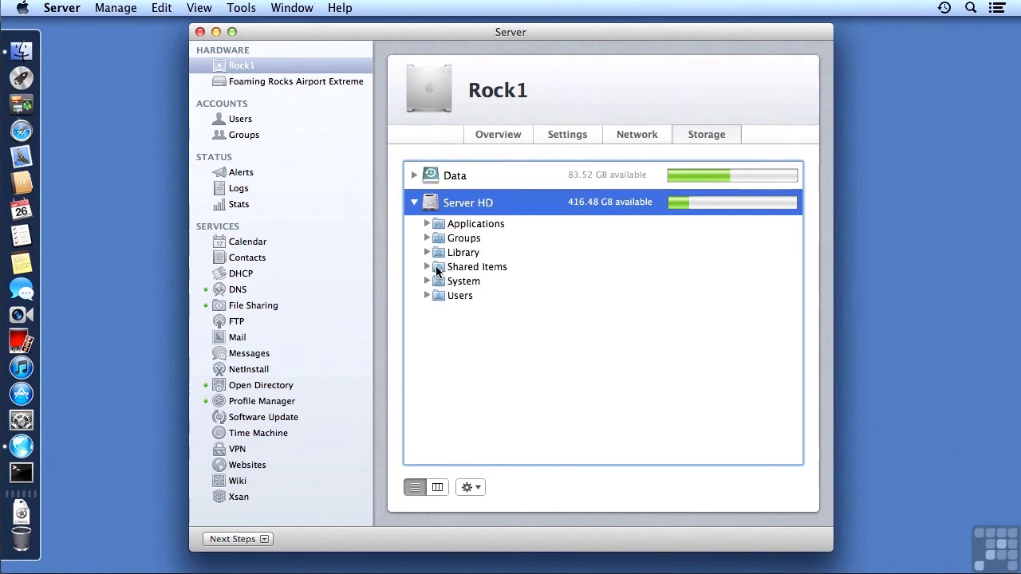
{"action": "left_click", "coordinate": [436, 269]}
{"action": "left_click", "coordinate": [427, 266]}
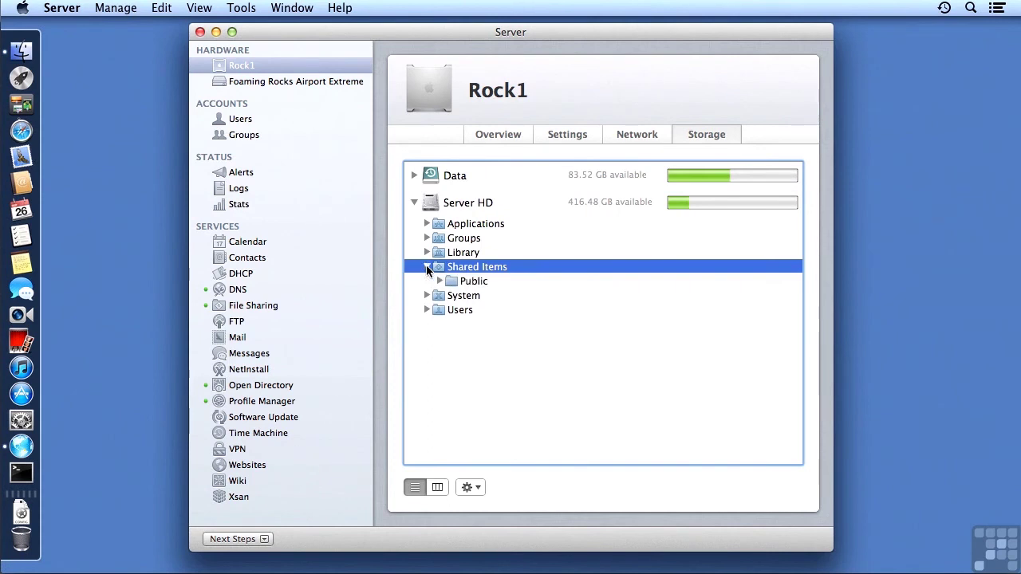
{"action": "left_click", "coordinate": [440, 281]}
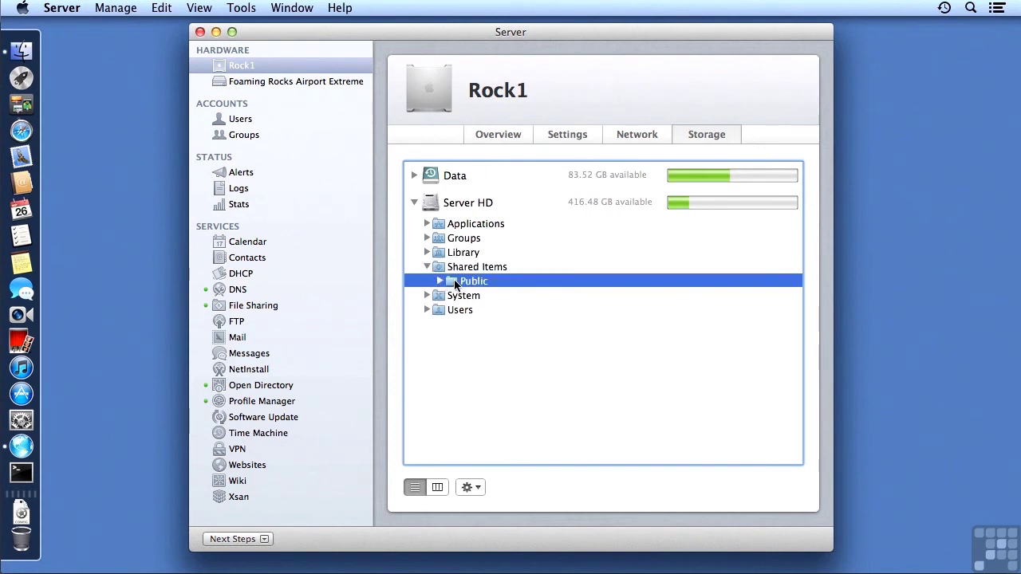
{"action": "left_click", "coordinate": [468, 487]}
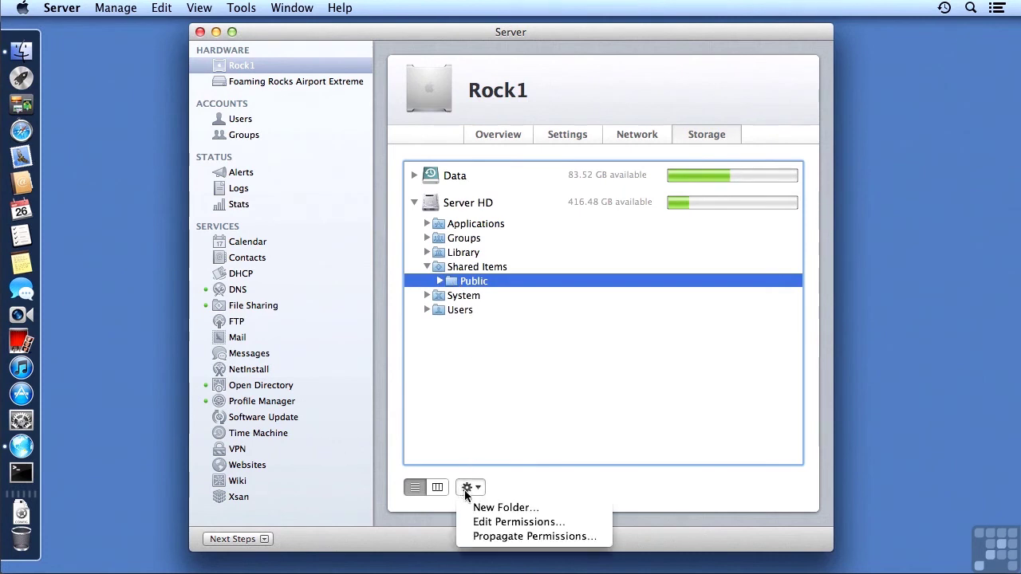
{"action": "left_click", "coordinate": [473, 521]}
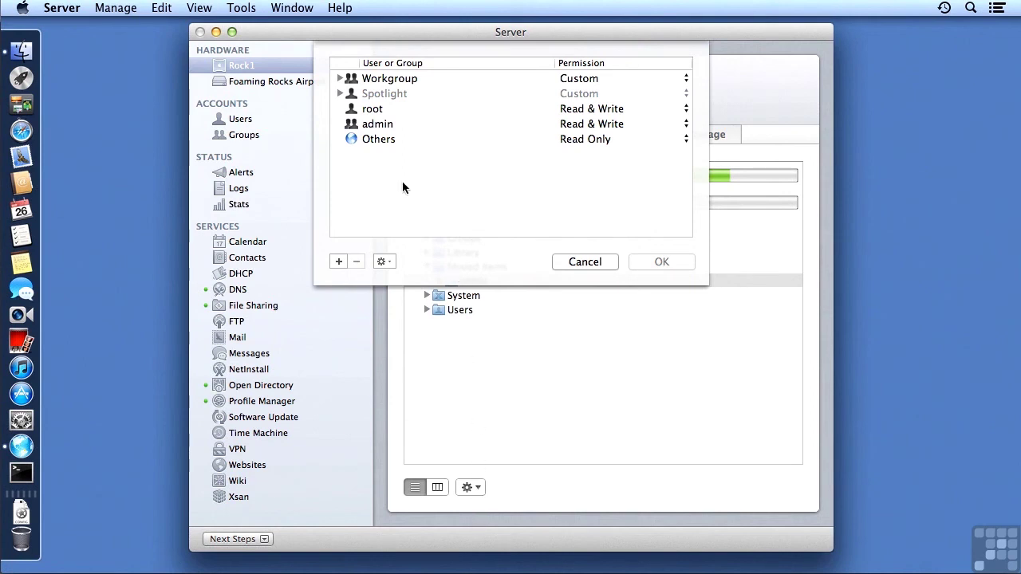
{"action": "left_click", "coordinate": [340, 78]}
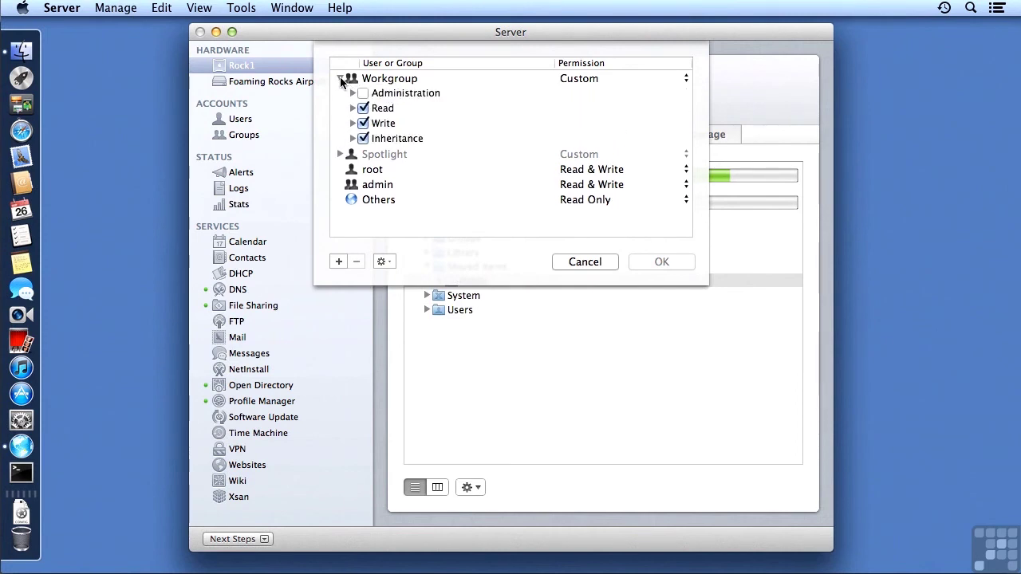
{"action": "left_click", "coordinate": [352, 140]}
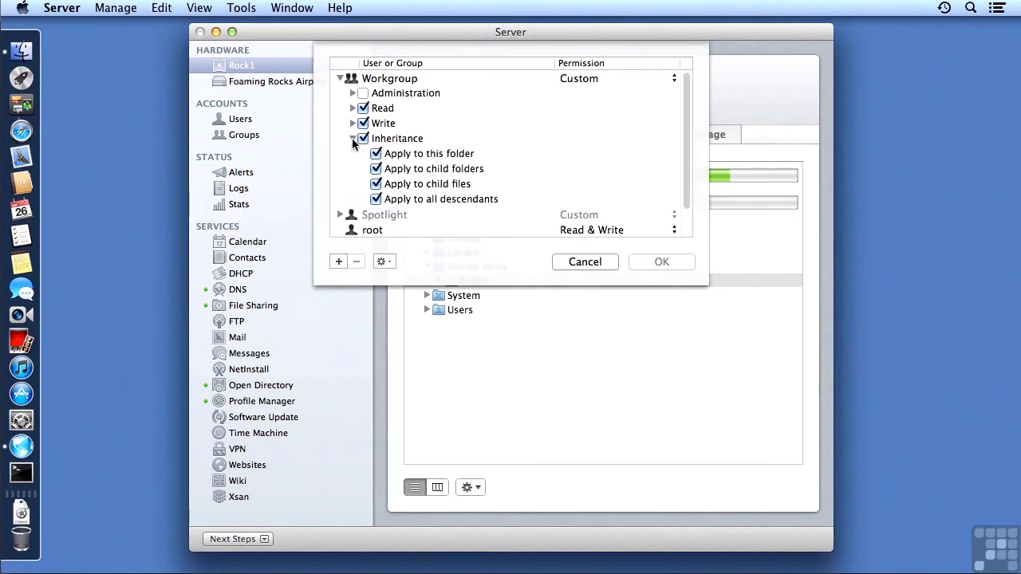
{"action": "left_click", "coordinate": [352, 123]}
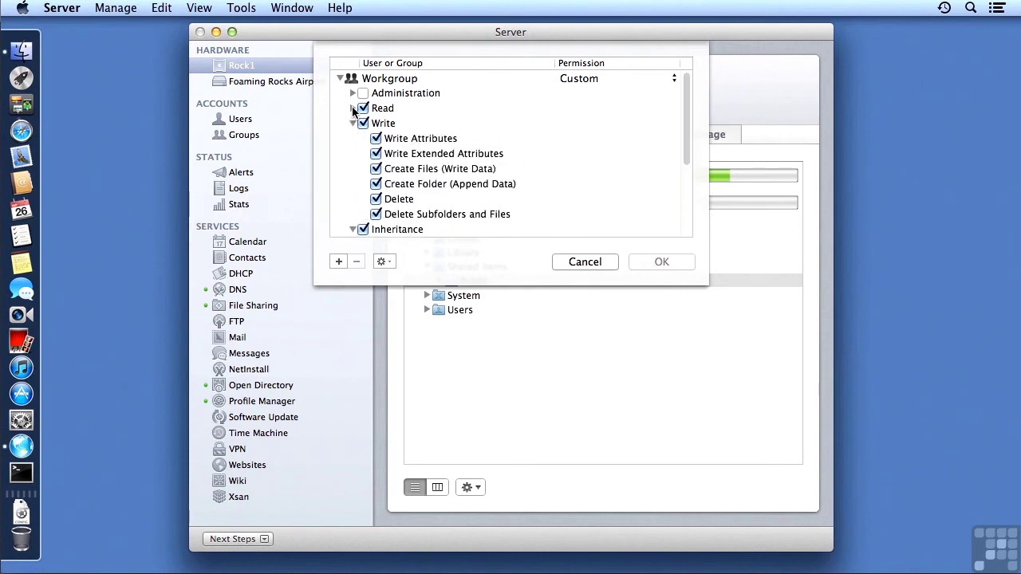
{"action": "left_click", "coordinate": [353, 107]}
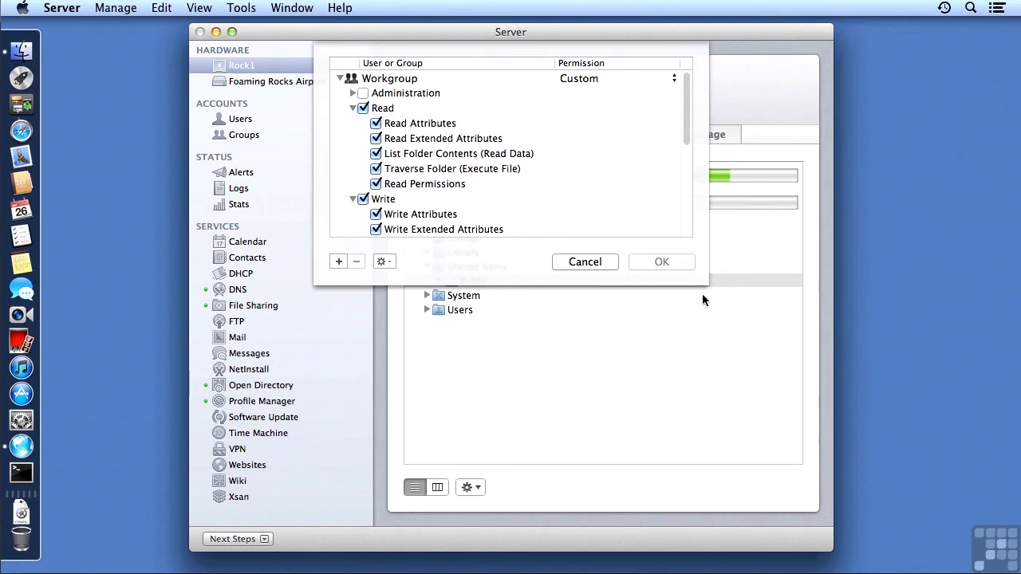
{"action": "left_click_drag", "start_coordinate": [684, 100], "coordinate": [686, 53]}
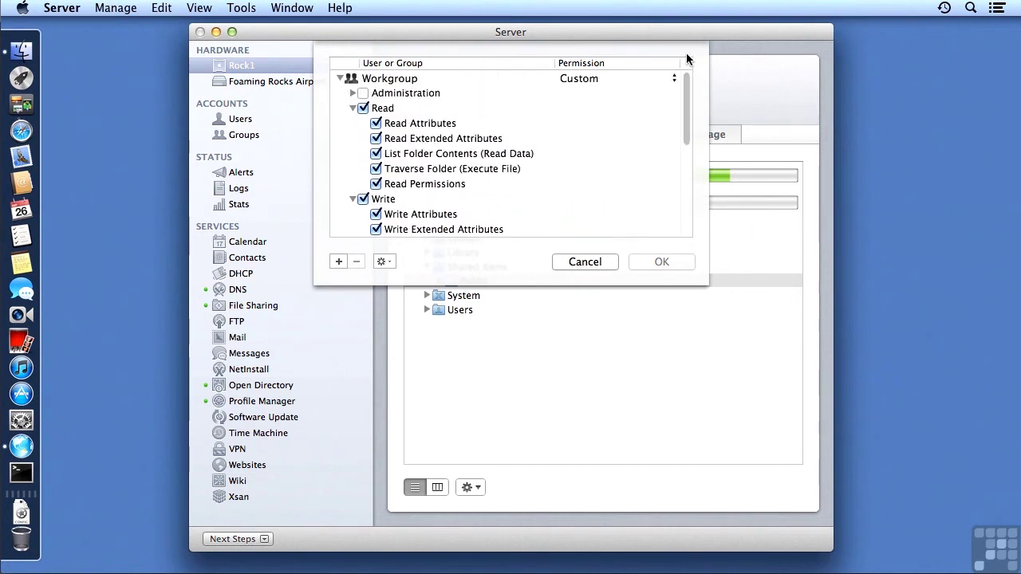
{"action": "left_click", "coordinate": [352, 108]}
{"action": "left_click", "coordinate": [352, 124]}
{"action": "left_click", "coordinate": [352, 139]}
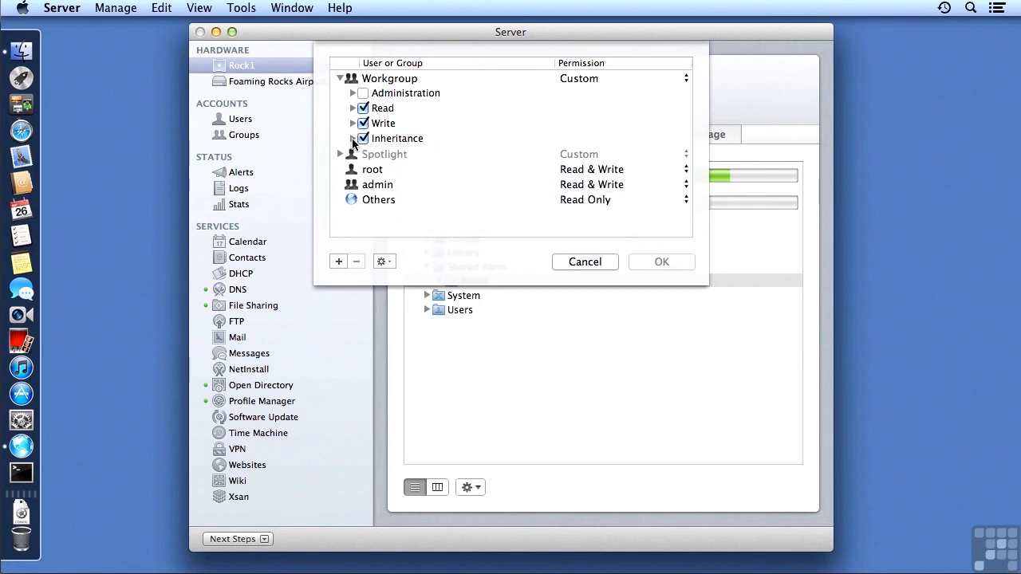
{"action": "left_click", "coordinate": [576, 263]}
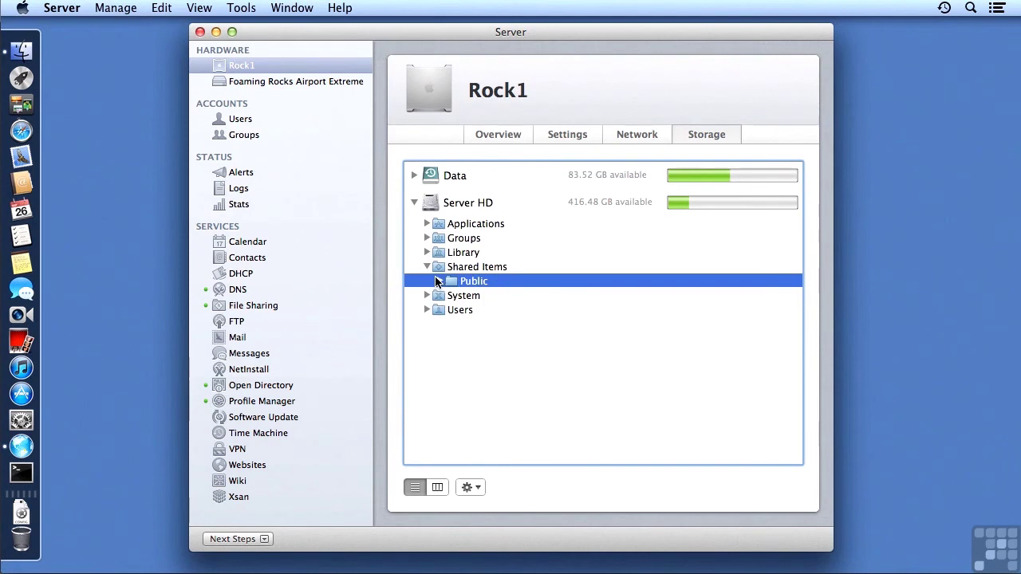
- Select the Groups share point in File Sharing and choose Edit Share Point… from the gear menu
{"action": "left_click", "coordinate": [252, 305]}
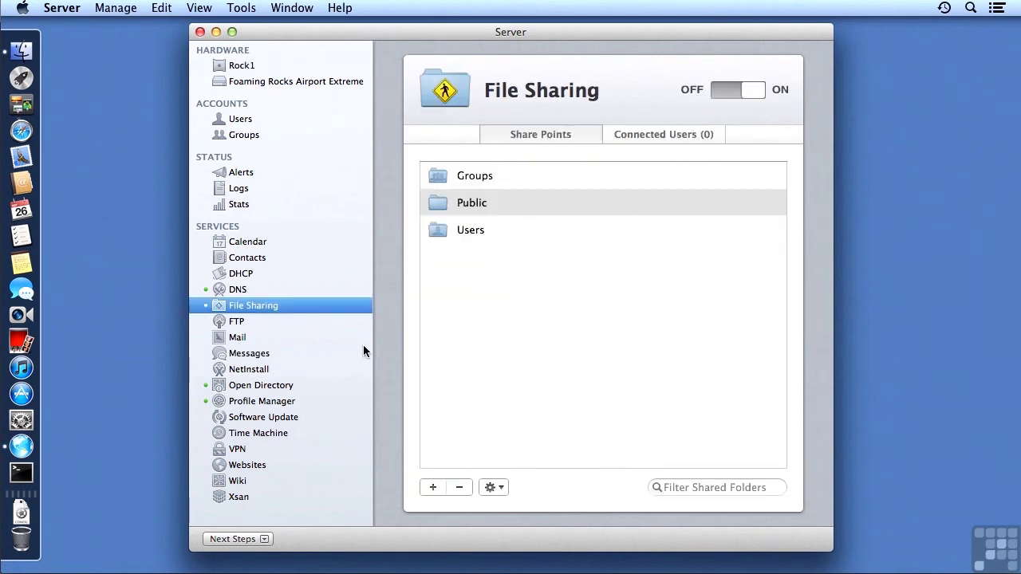
{"action": "left_click", "coordinate": [481, 182]}
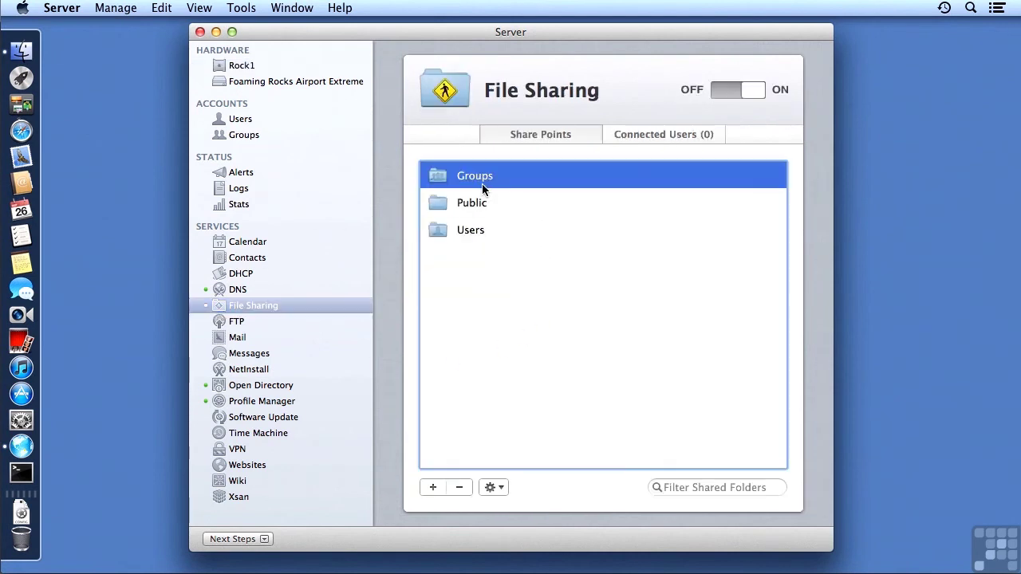
{"action": "left_click", "coordinate": [492, 488]}
{"action": "left_click", "coordinate": [498, 507]}
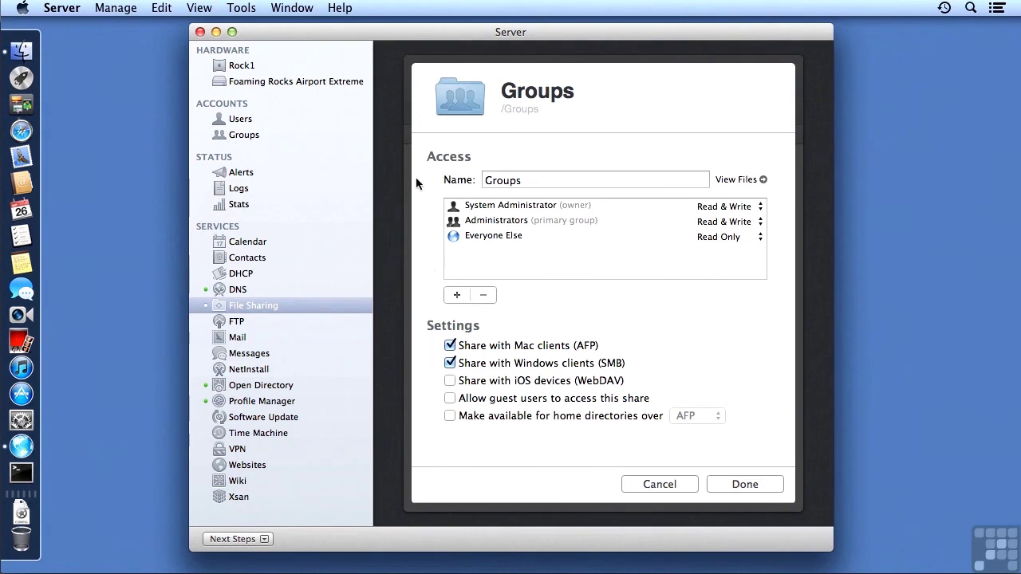
- Jump to the Groups folder in Storage and select its workgroup and localaccounts subfolders
{"action": "left_click", "coordinate": [763, 180]}
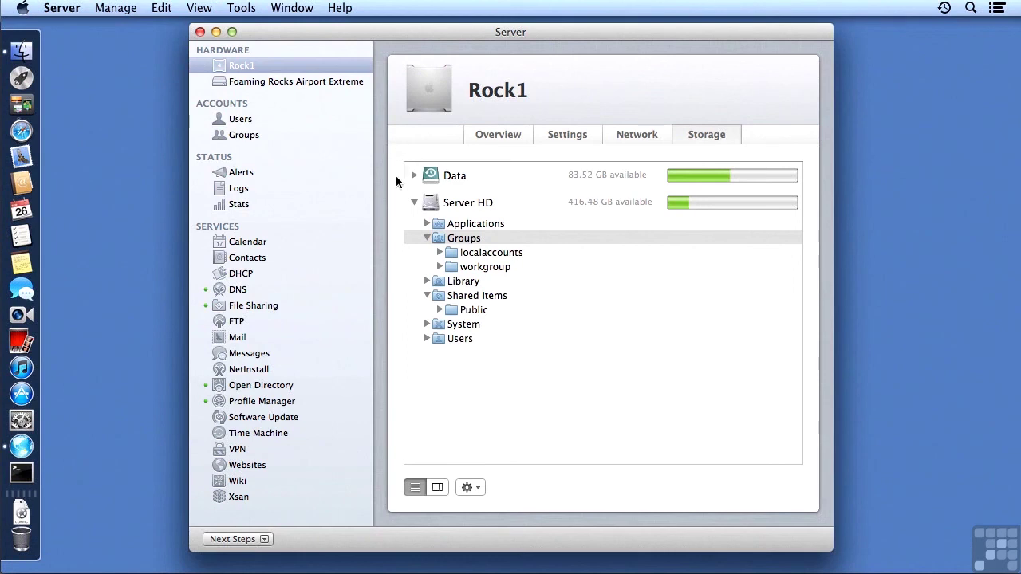
{"action": "left_click", "coordinate": [452, 268]}
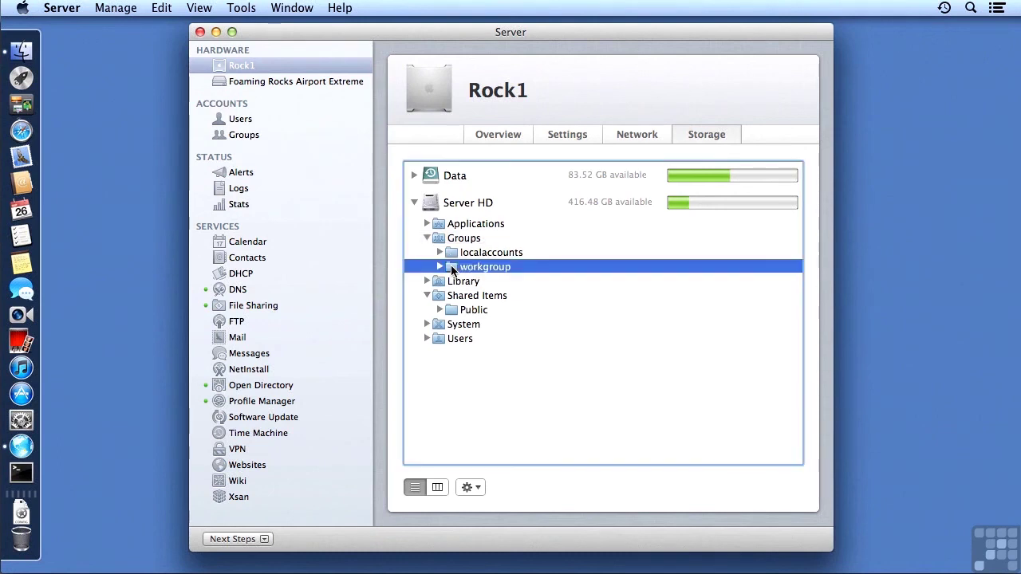
{"action": "left_click", "coordinate": [452, 254]}
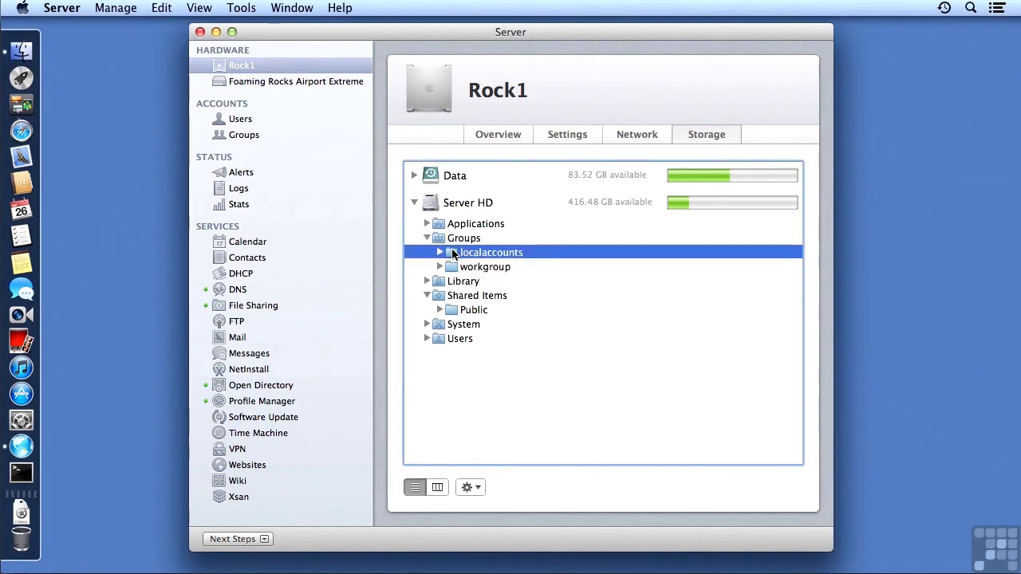